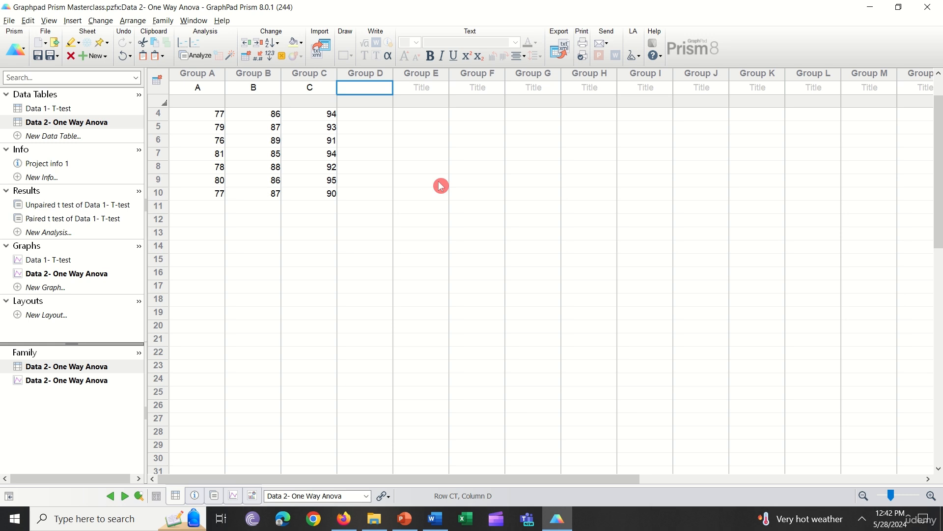
pyautogui.click(192, 88)
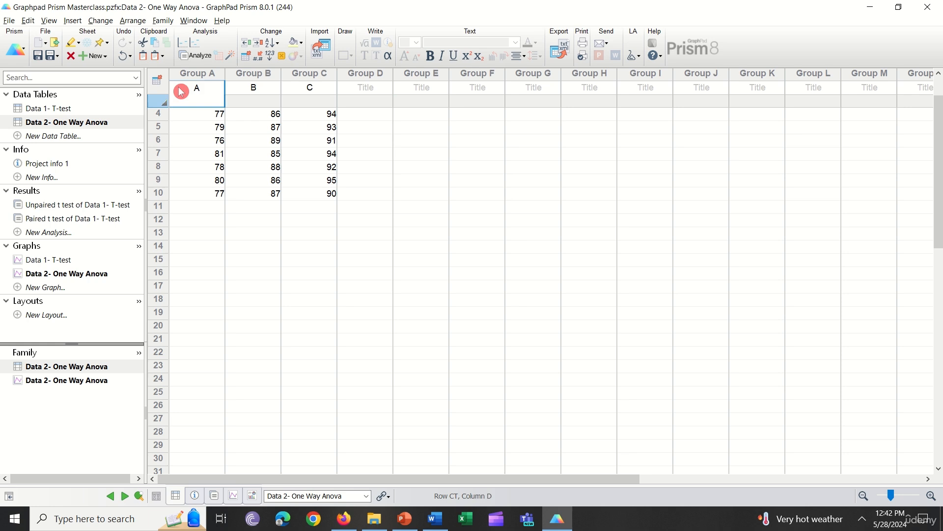
pyautogui.click(253, 89)
pyautogui.click(309, 91)
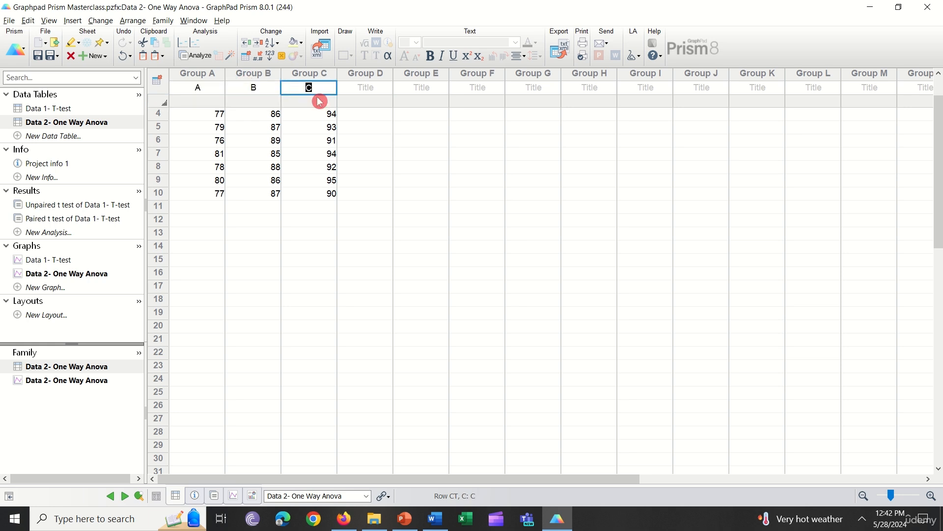
pyautogui.click(347, 223)
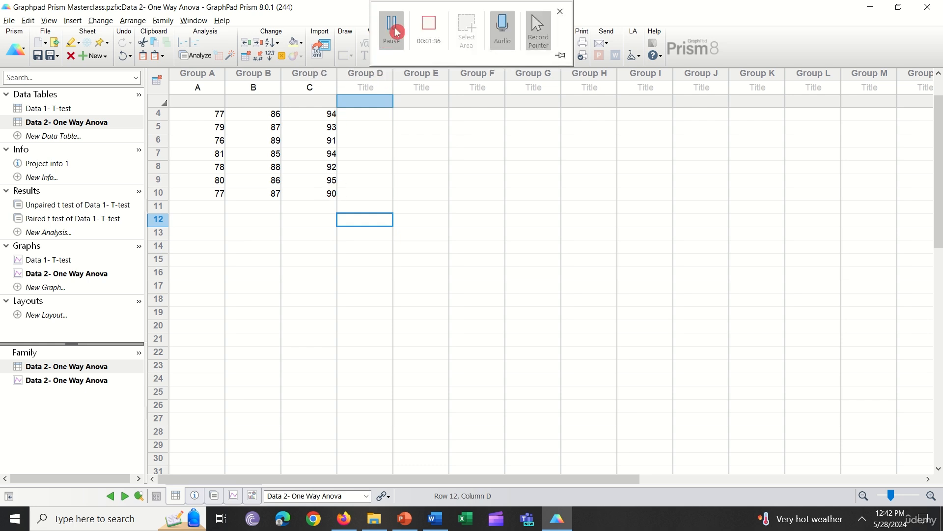
pyautogui.click(397, 32)
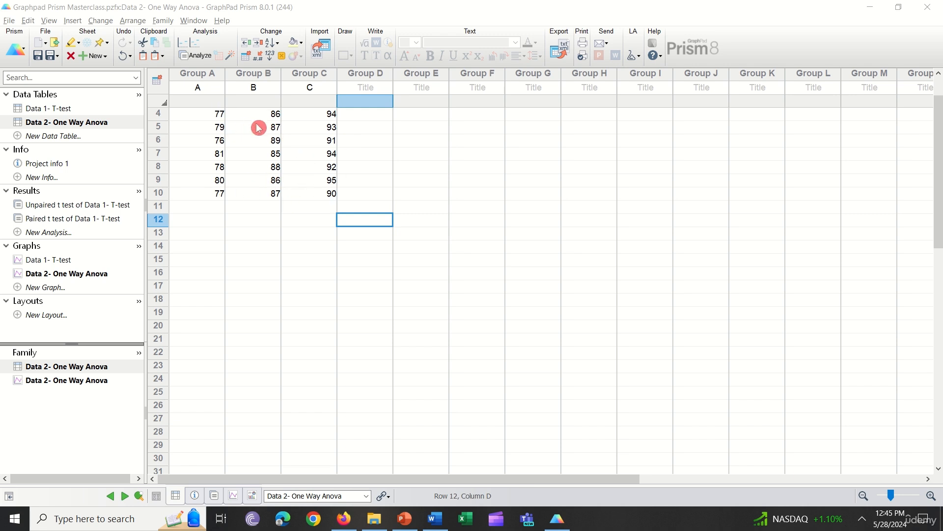
pyautogui.click(64, 136)
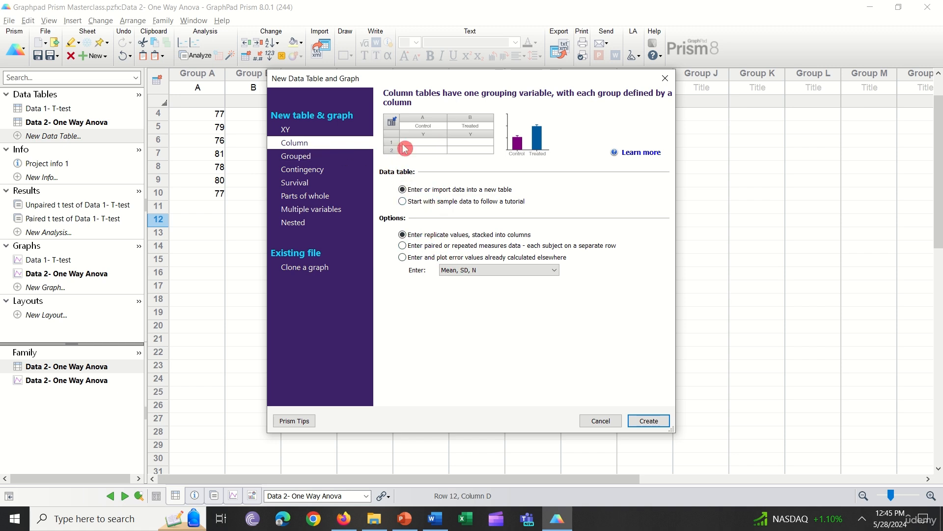
pyautogui.click(600, 421)
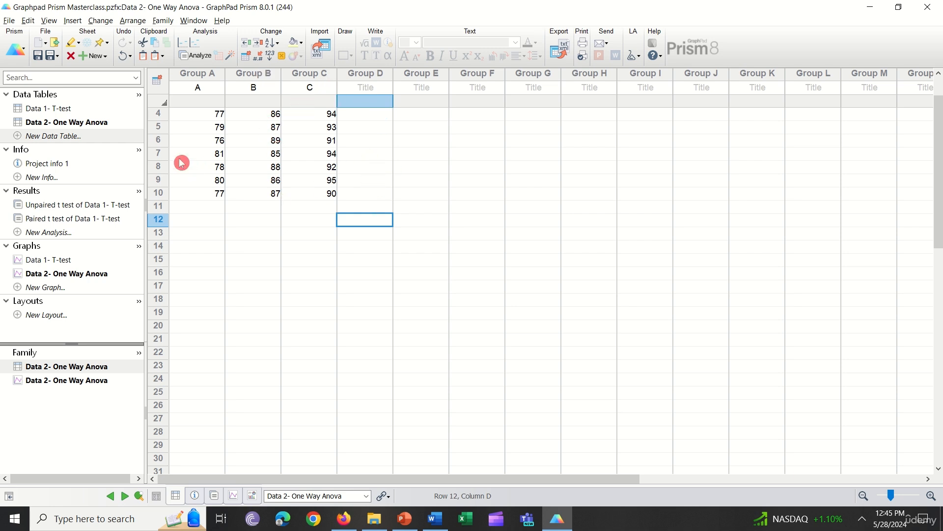
# Try to run a t test on all three groups of the Data 2- One Way Anova table.
pyautogui.click(111, 122)
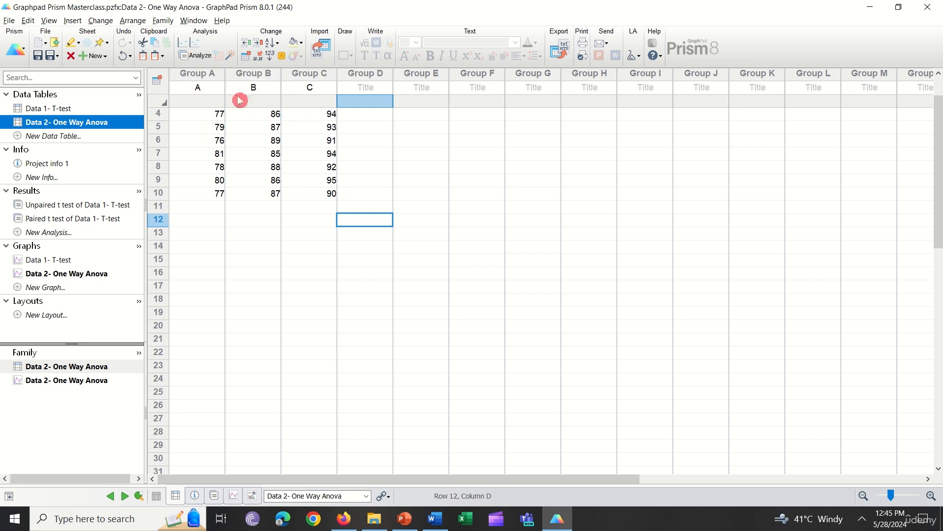
pyautogui.click(201, 57)
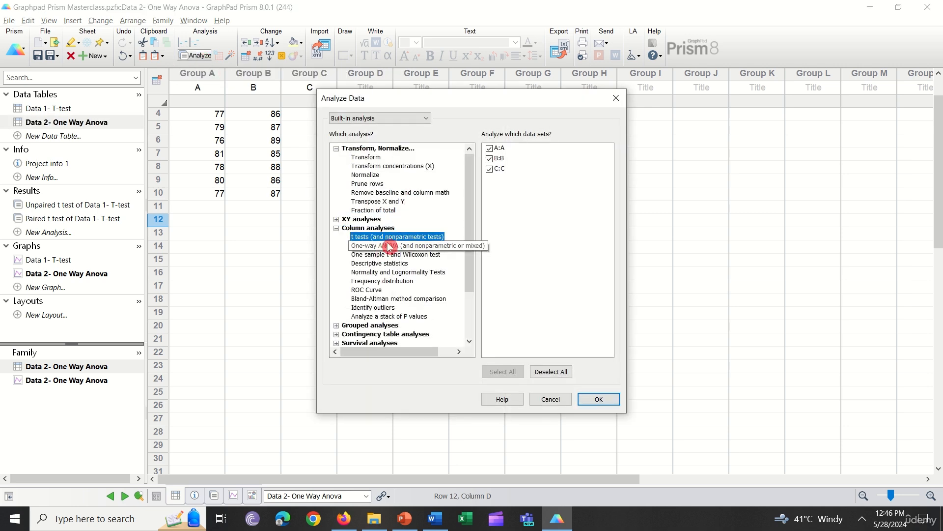
pyautogui.click(432, 247)
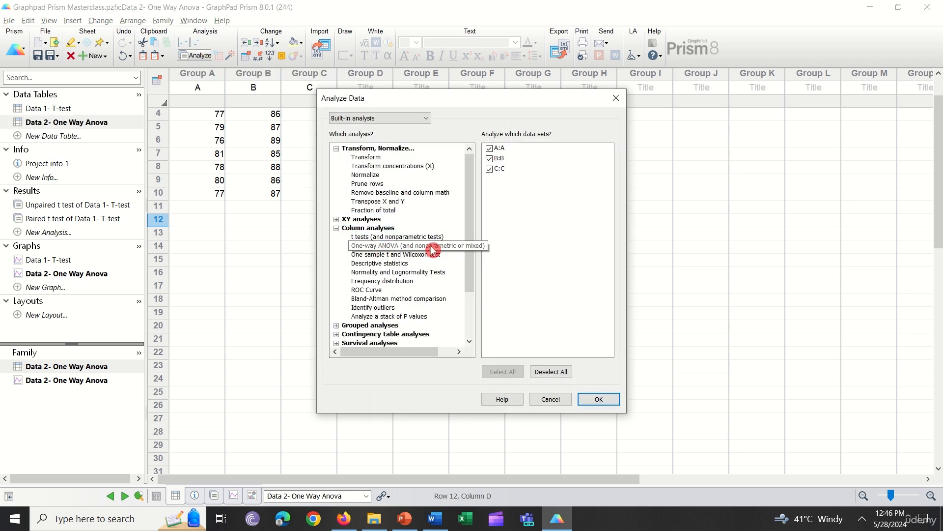
pyautogui.click(441, 238)
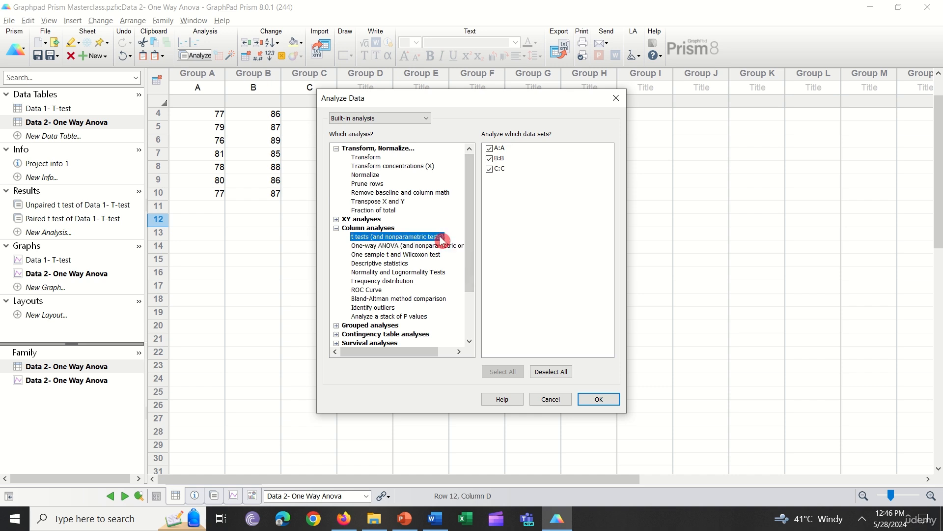
pyautogui.click(599, 399)
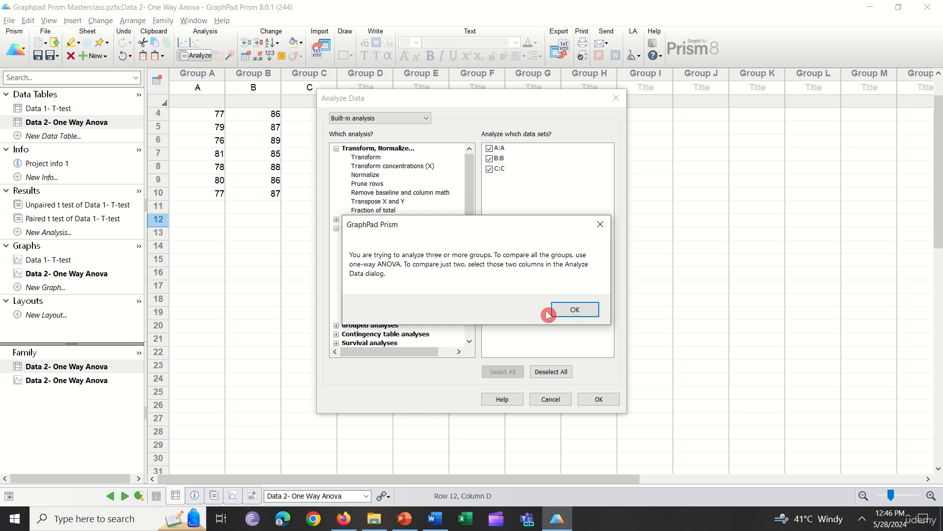
pyautogui.click(570, 310)
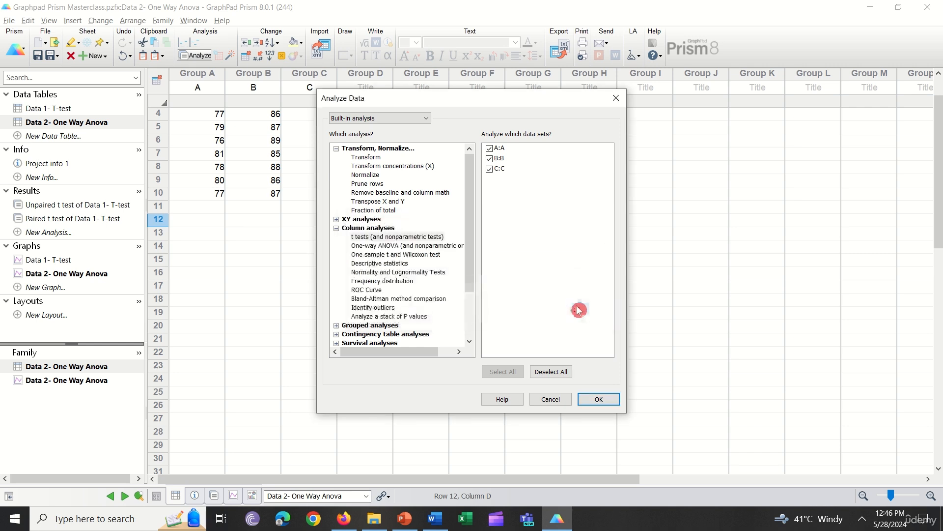
# Try a t test with data set B:B excluded, then cancel the t test parameters.
pyautogui.click(496, 159)
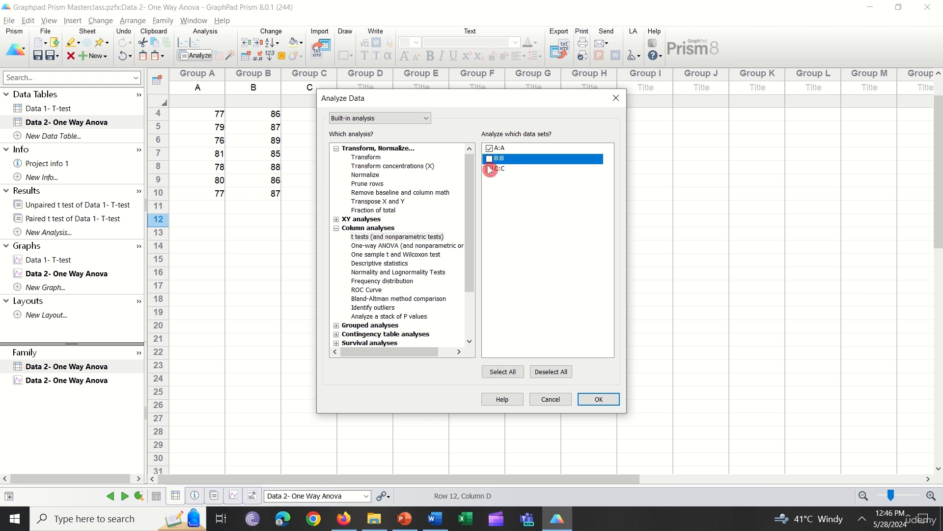
pyautogui.click(391, 238)
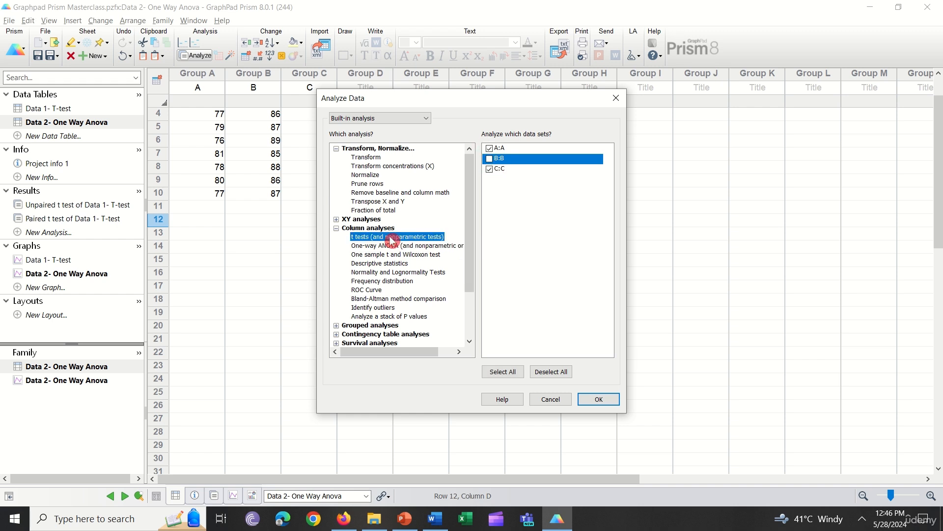
pyautogui.click(603, 399)
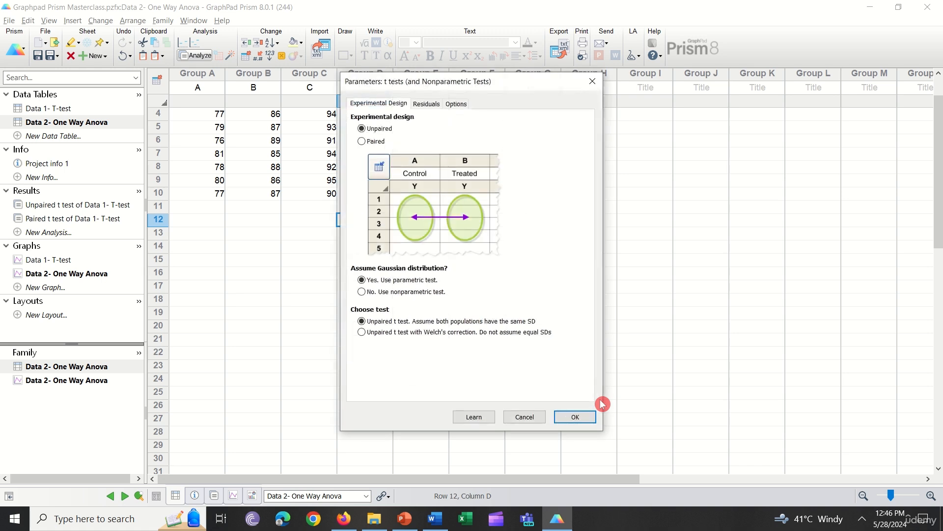
pyautogui.click(524, 417)
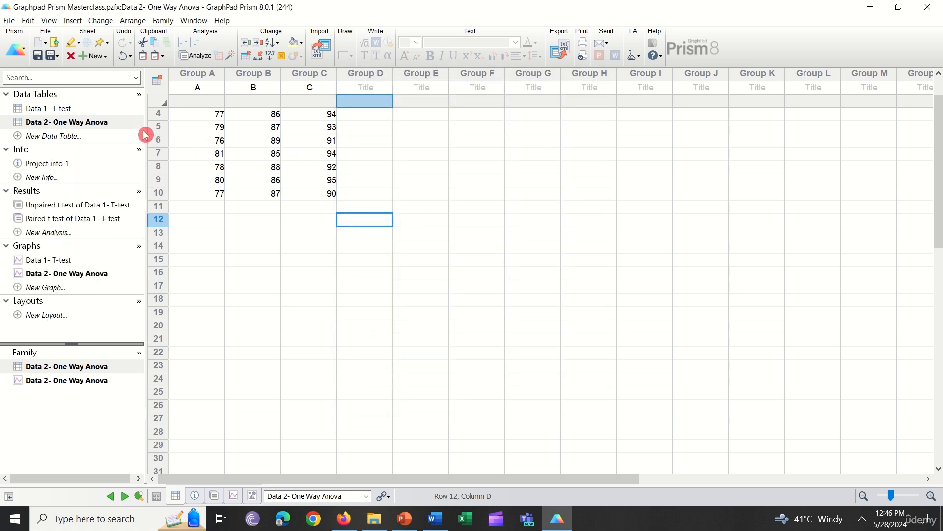
# Run an ordinary one-way ANOVA on the data table with no matching, assuming Gaussian residuals and equal SDs.
pyautogui.click(198, 55)
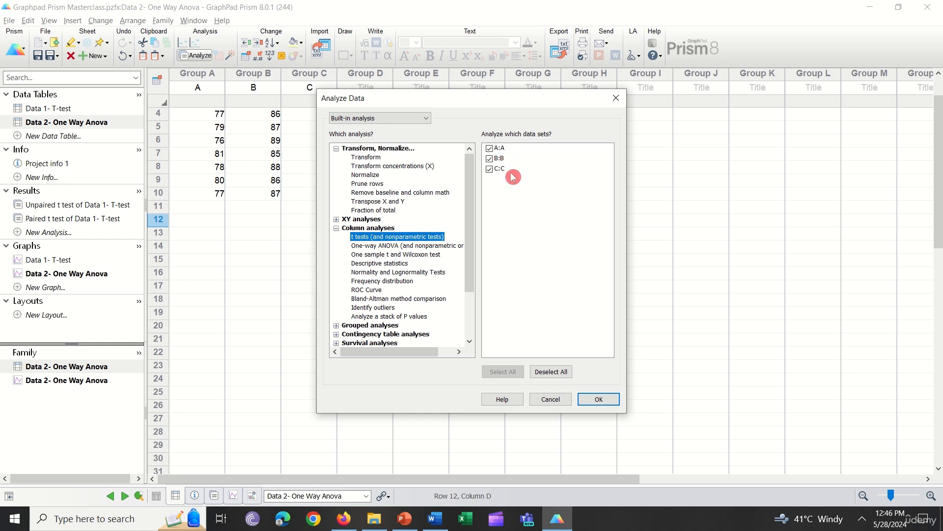
pyautogui.click(418, 250)
pyautogui.click(603, 398)
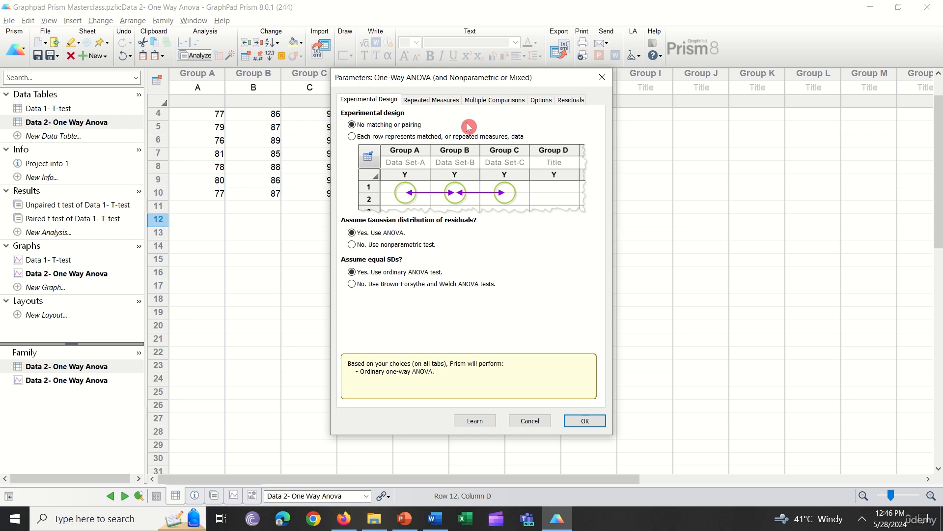
pyautogui.click(587, 421)
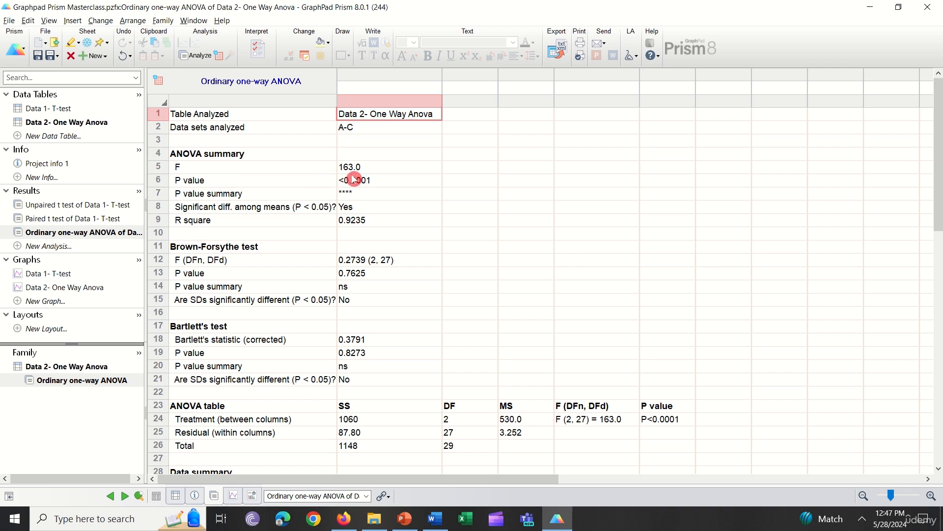
# Examine the ANOVA summary values and the ANOVA table in the results sheet.
pyautogui.click(234, 180)
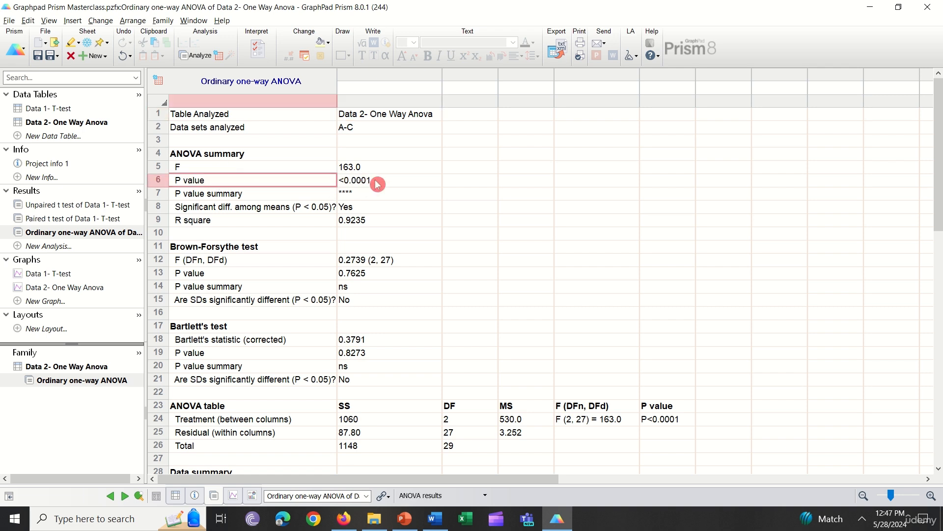
pyautogui.click(366, 193)
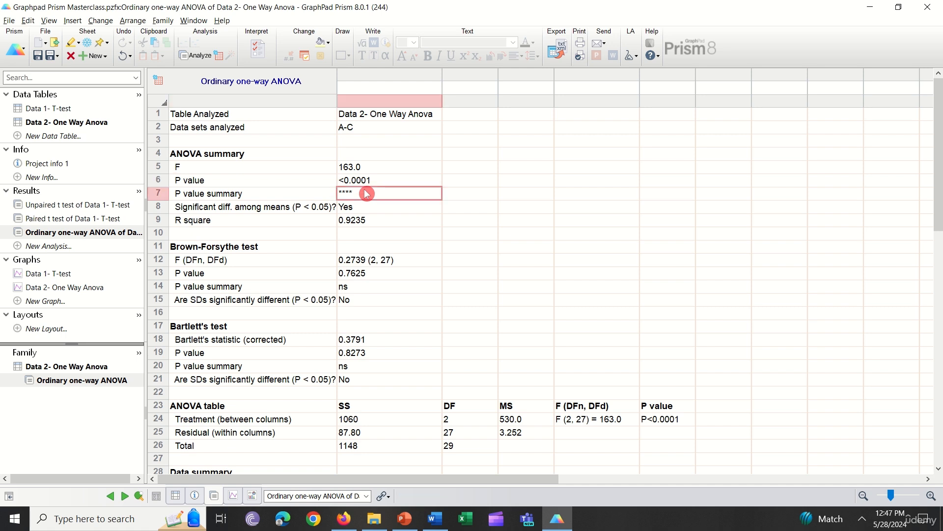
pyautogui.click(372, 208)
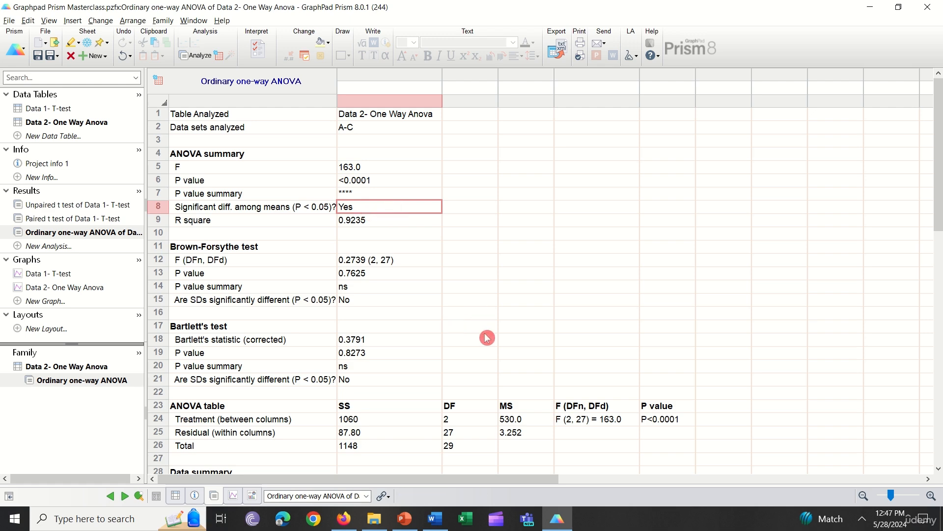
pyautogui.scroll(-2, 487, 334)
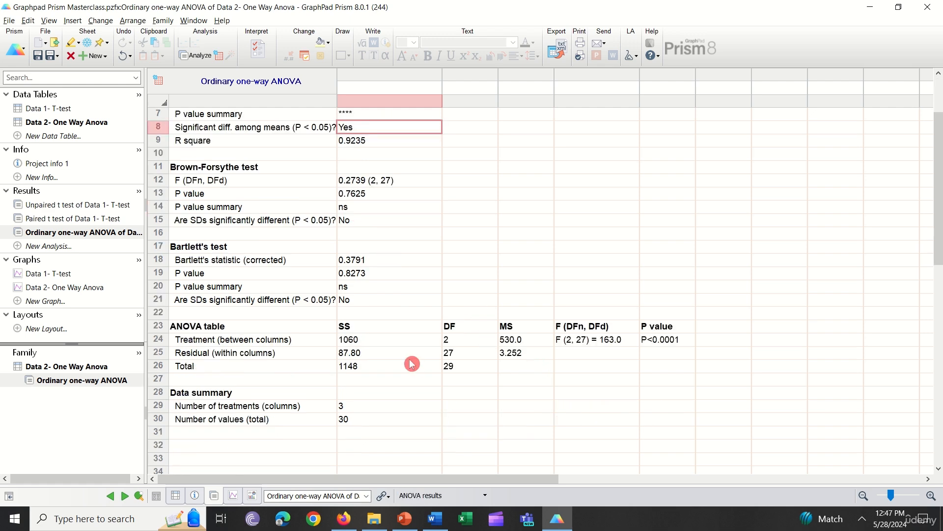
pyautogui.scroll(2, 511, 356)
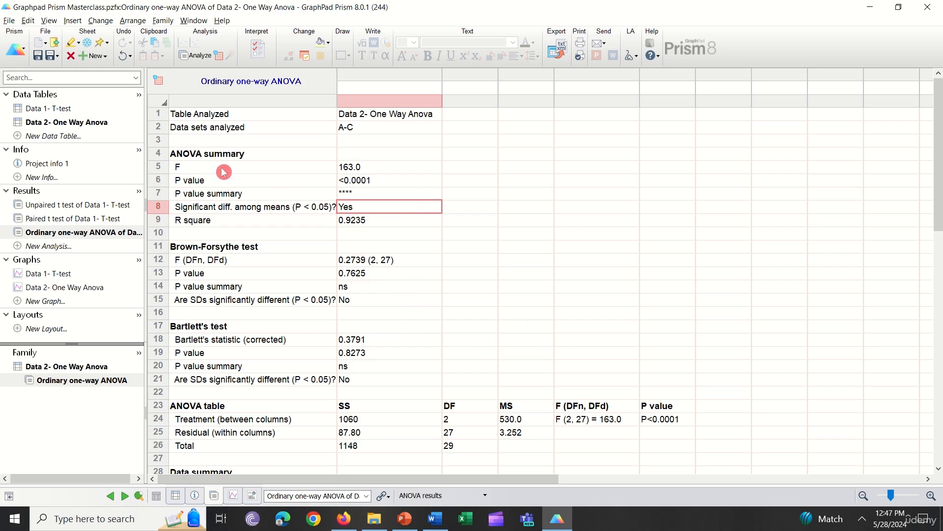
pyautogui.click(370, 168)
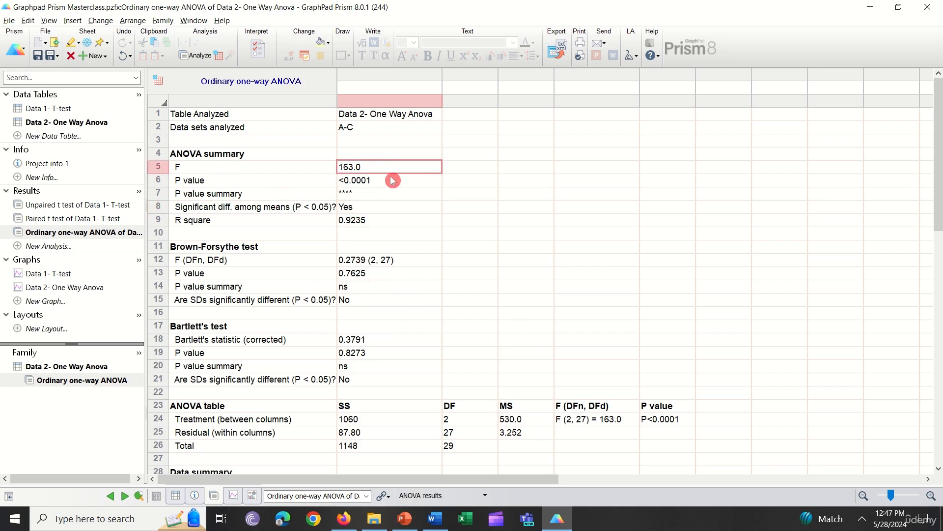
pyautogui.click(391, 180)
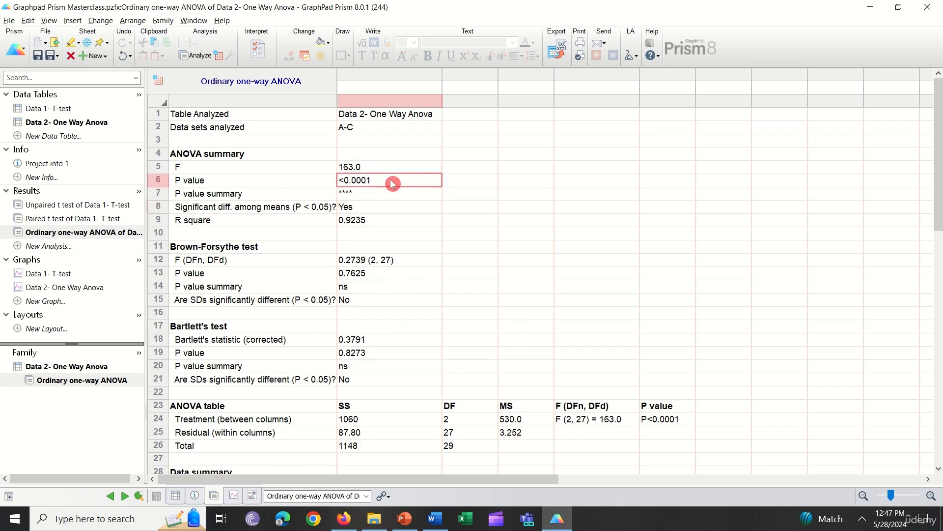
pyautogui.click(410, 221)
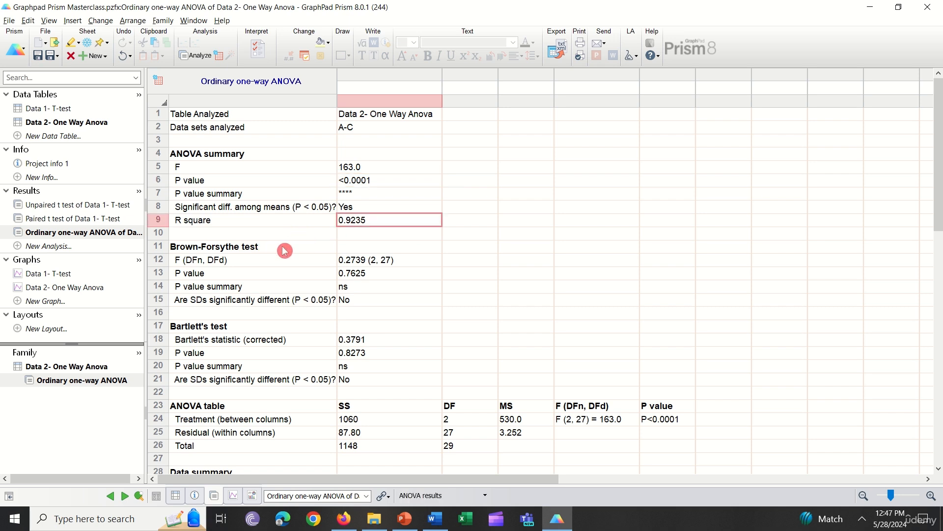
pyautogui.scroll(-1, 283, 250)
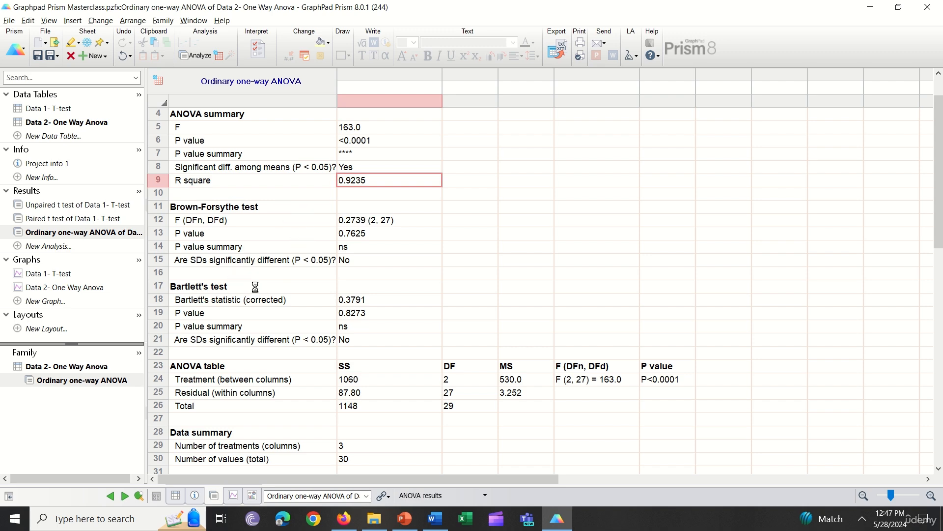
pyautogui.scroll(-1, 387, 359)
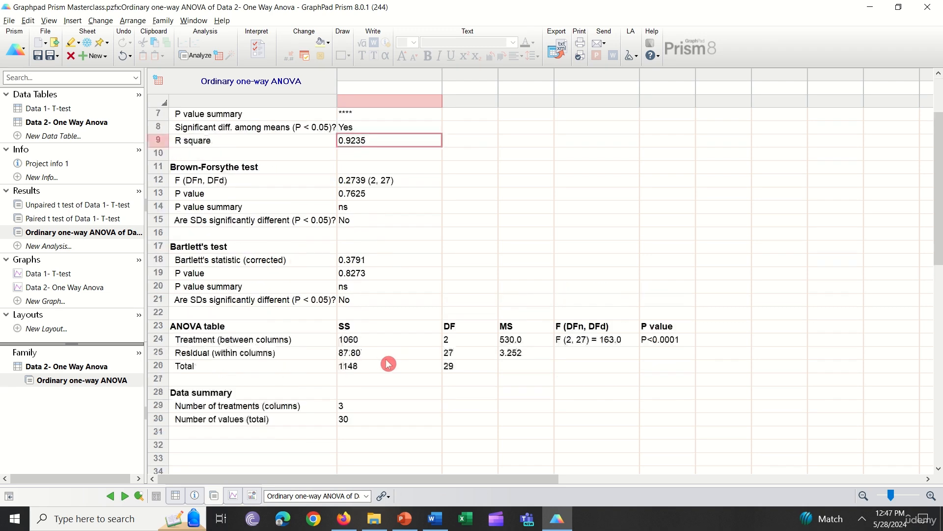
pyautogui.scroll(2, 388, 363)
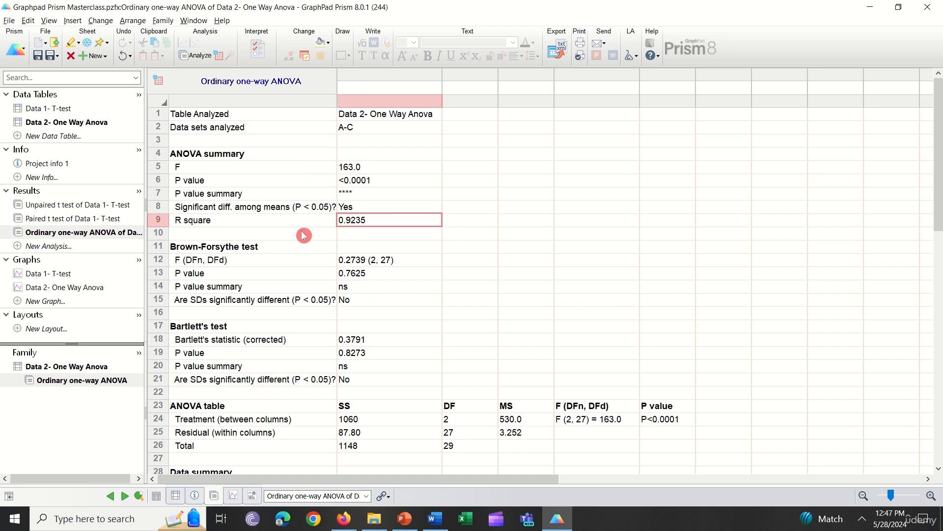
pyautogui.click(231, 184)
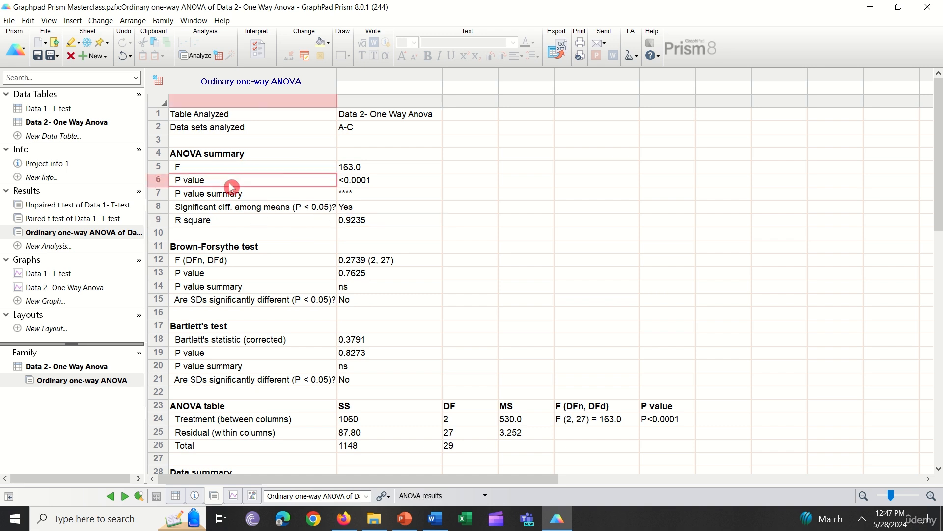
pyautogui.click(393, 185)
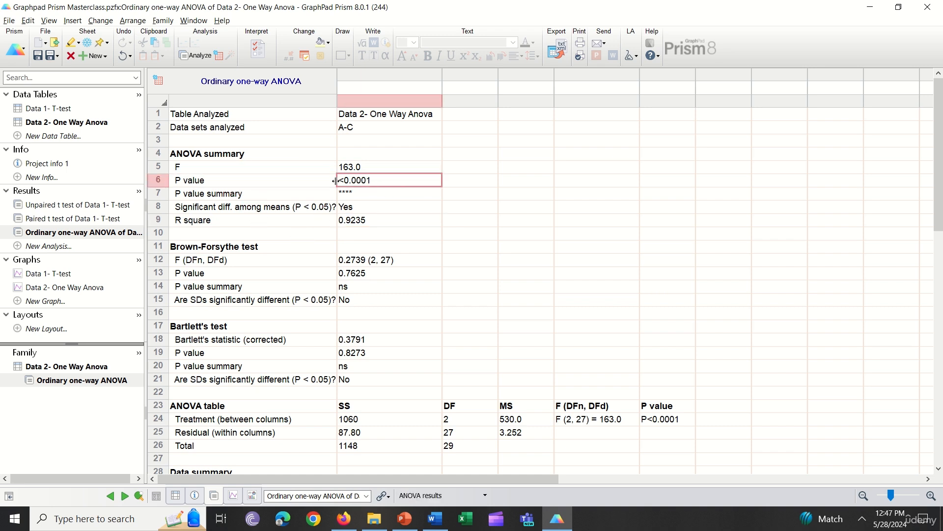
pyautogui.click(303, 195)
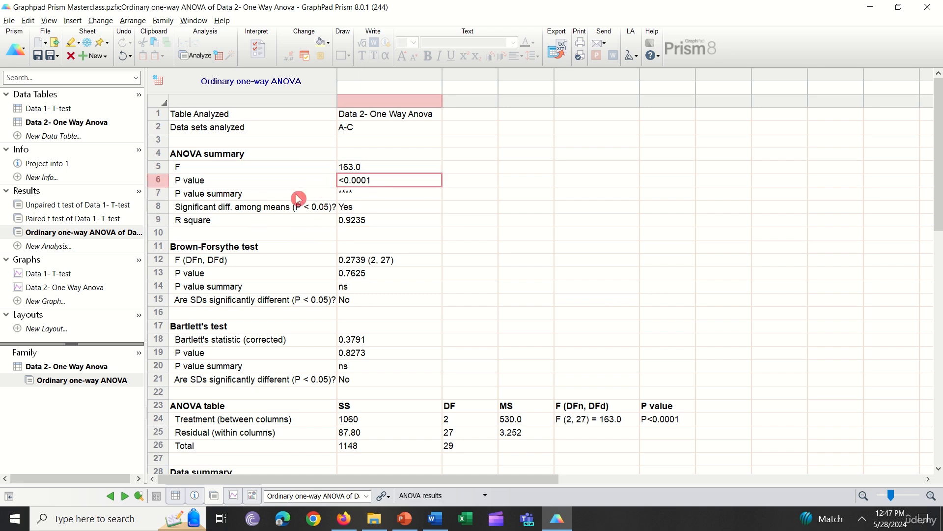
pyautogui.click(355, 195)
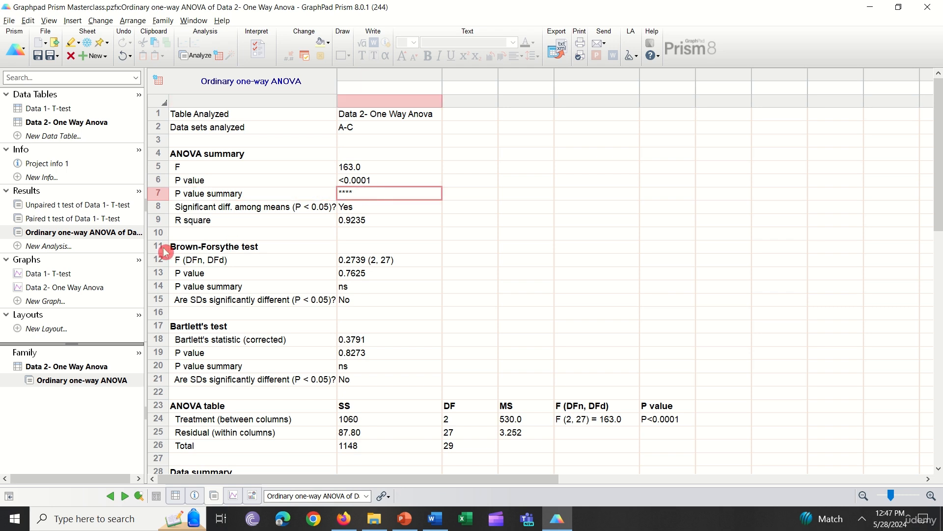
# Open the Data 2- One Way Anova graph and keep it as a column bar graph plotting mean with SD.
pyautogui.click(73, 289)
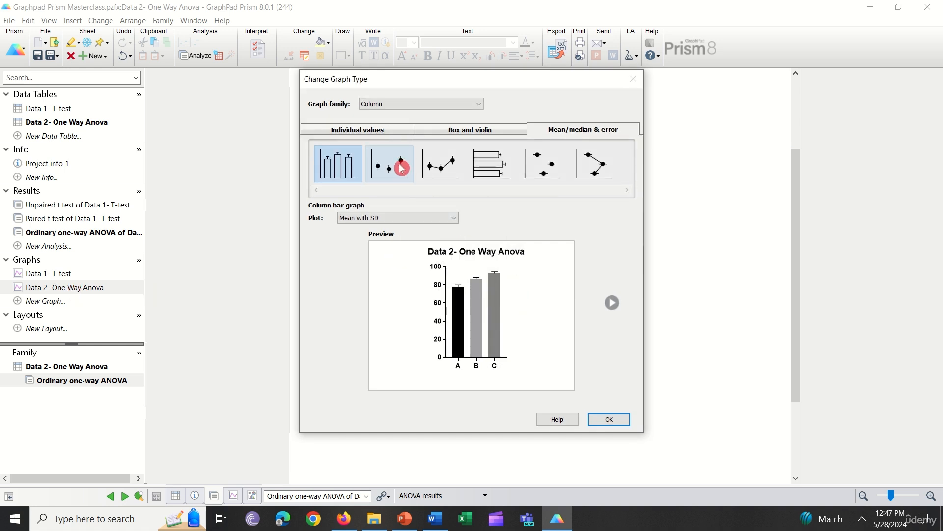
pyautogui.click(383, 134)
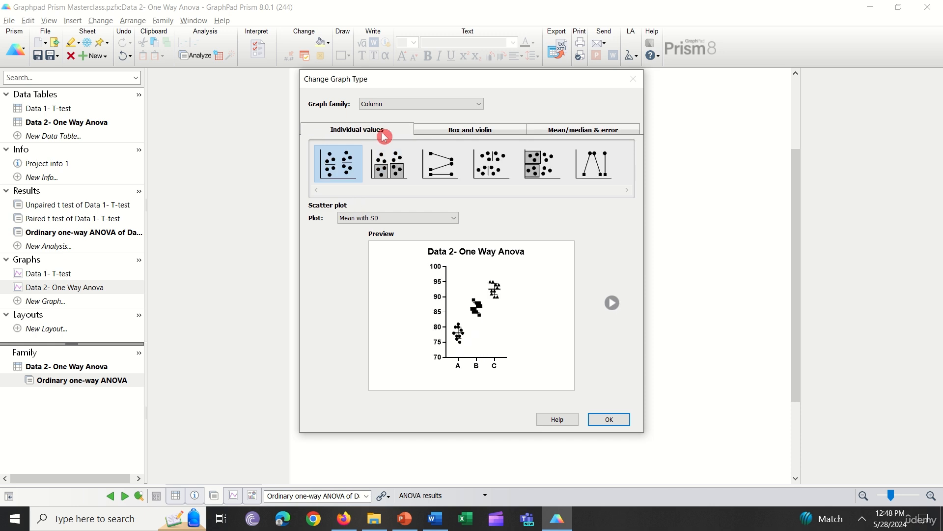
pyautogui.click(486, 130)
pyautogui.click(582, 130)
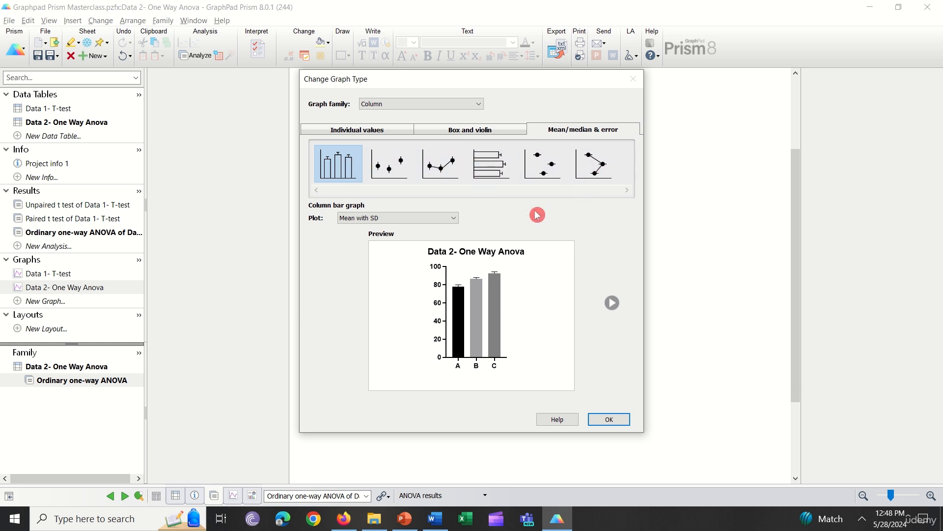
pyautogui.click(614, 419)
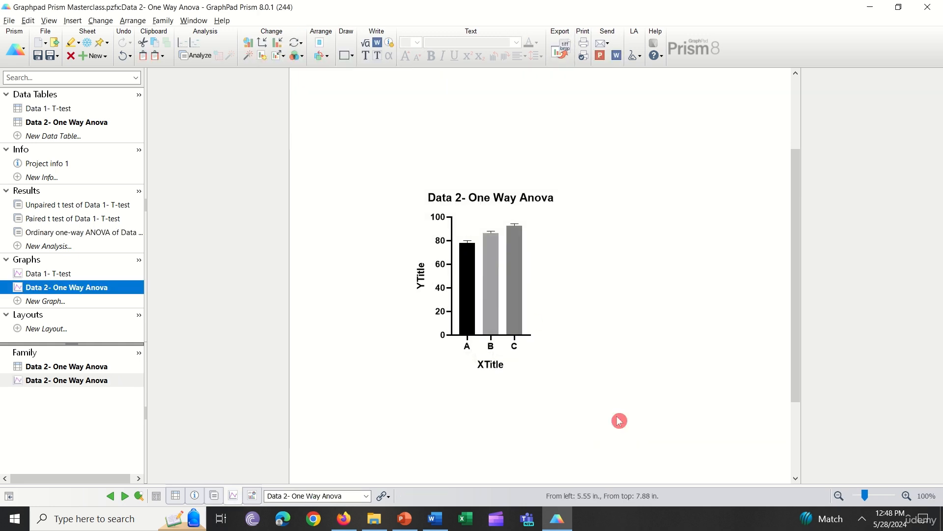
pyautogui.moveTo(520, 339)
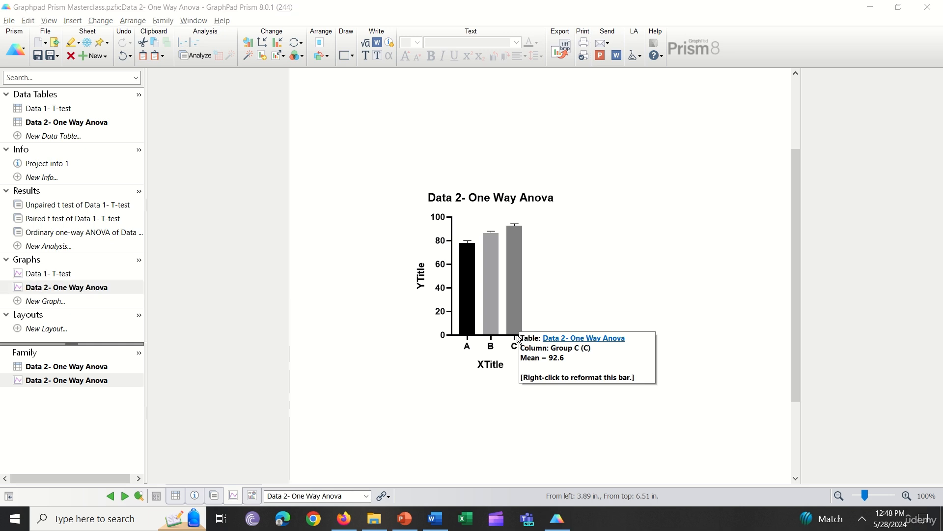
pyautogui.click(533, 335)
pyautogui.moveTo(534, 334); pyautogui.dragTo(635, 334)
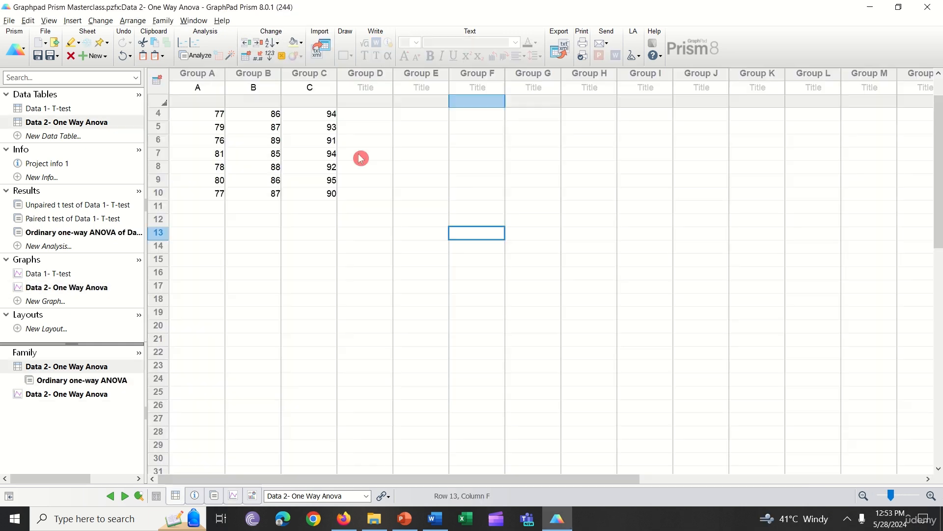
# Rerun the one-way ANOVA on the table as a new results sheet, comparing each column mean with control column C.
pyautogui.click(199, 57)
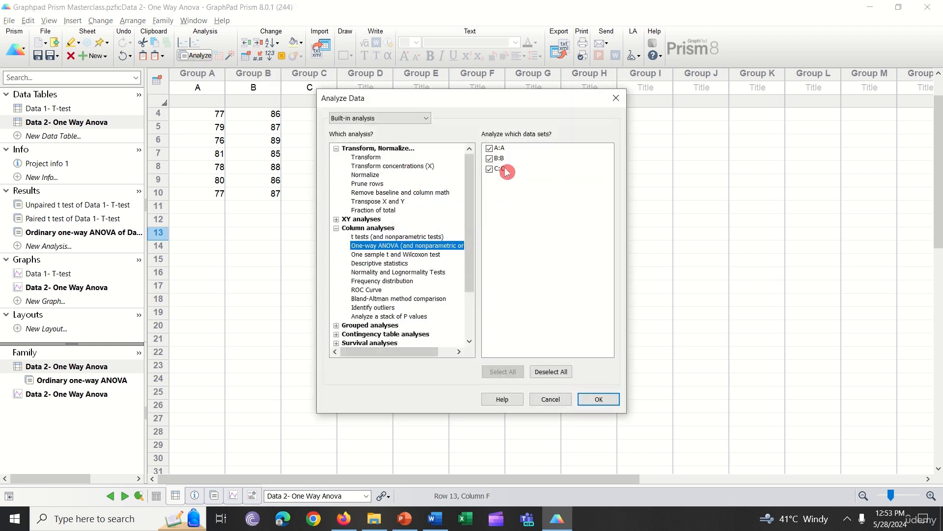
pyautogui.click(599, 399)
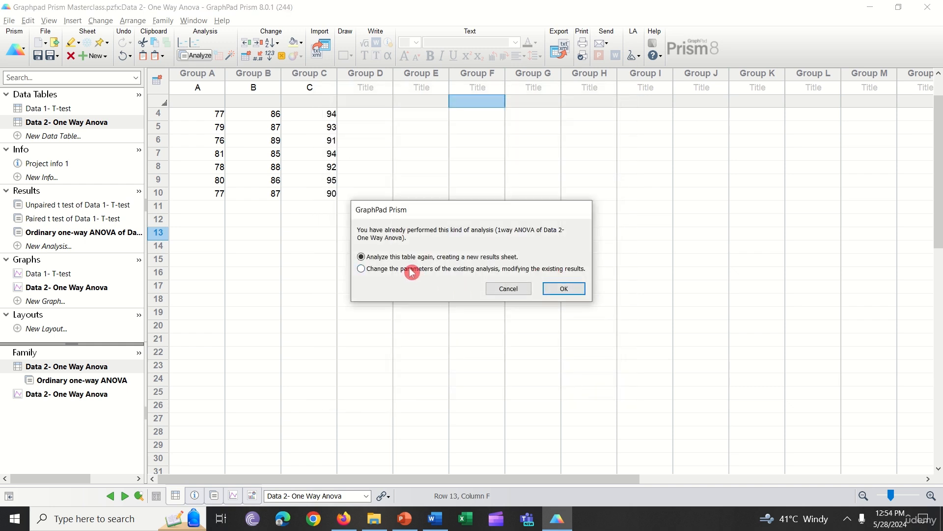
pyautogui.click(564, 288)
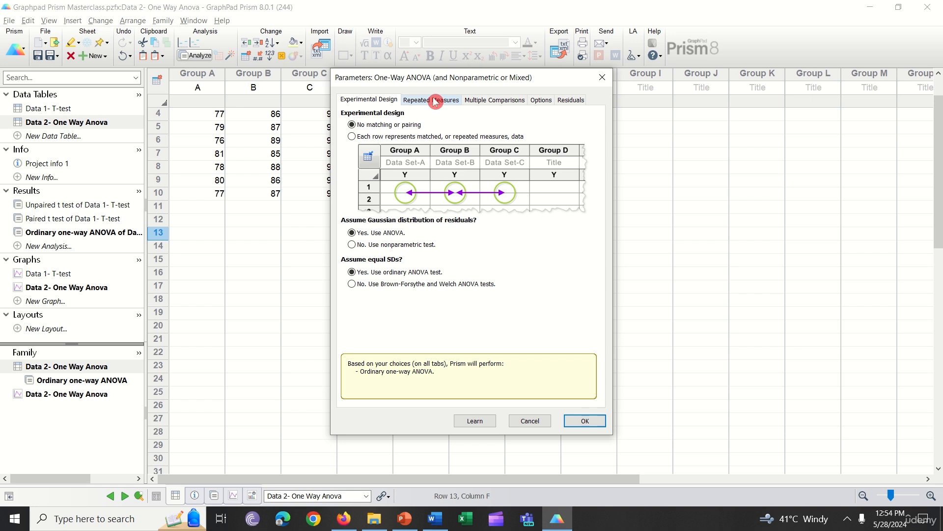
pyautogui.click(495, 101)
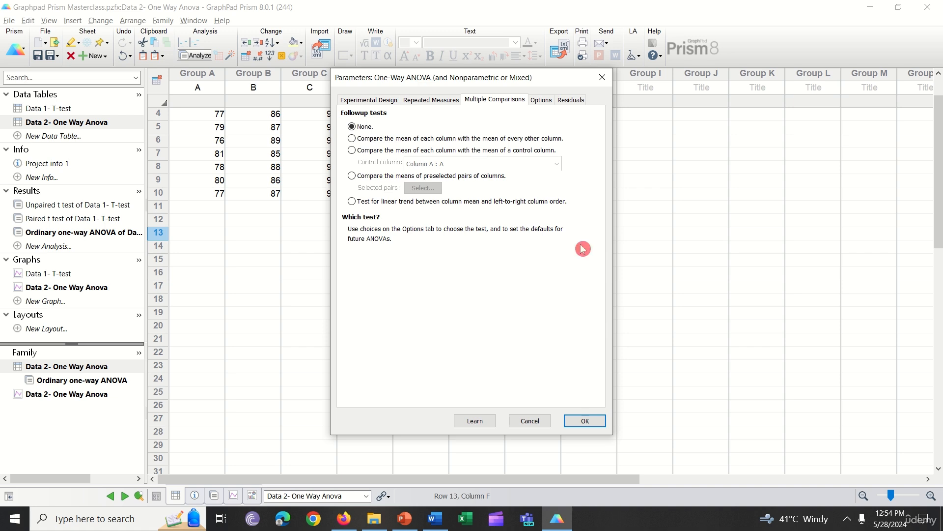
pyautogui.click(353, 138)
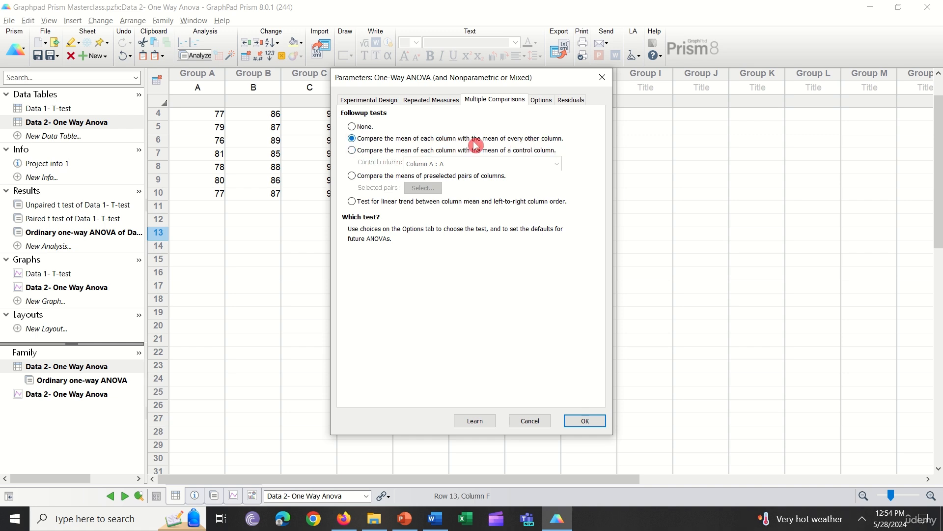
pyautogui.click(354, 153)
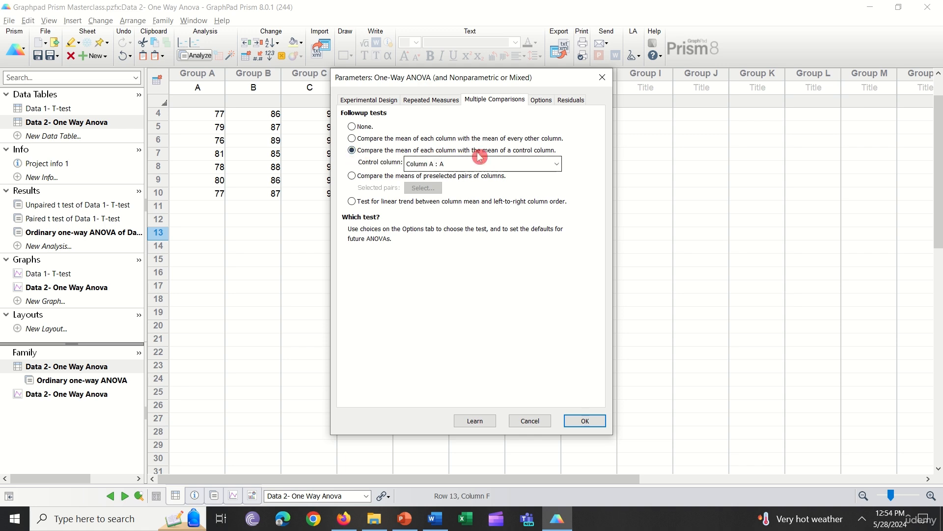
pyautogui.click(555, 165)
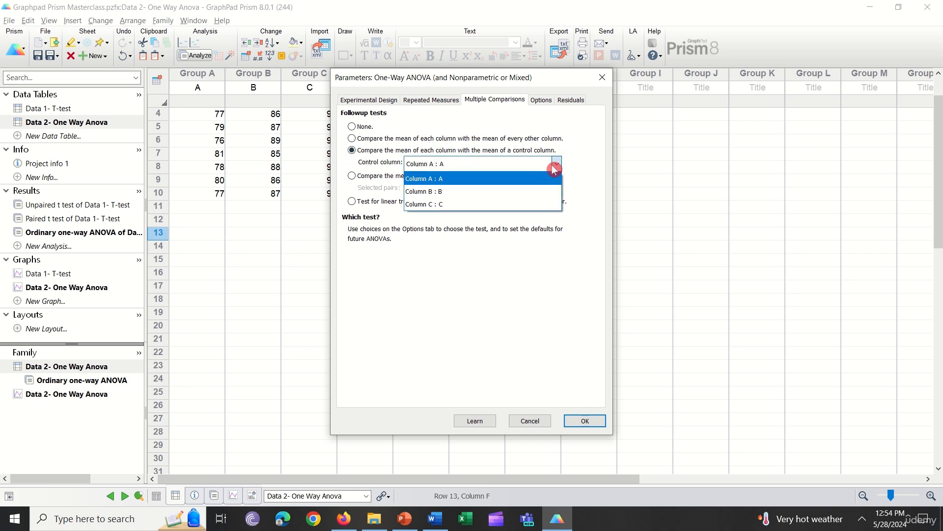
pyautogui.click(454, 179)
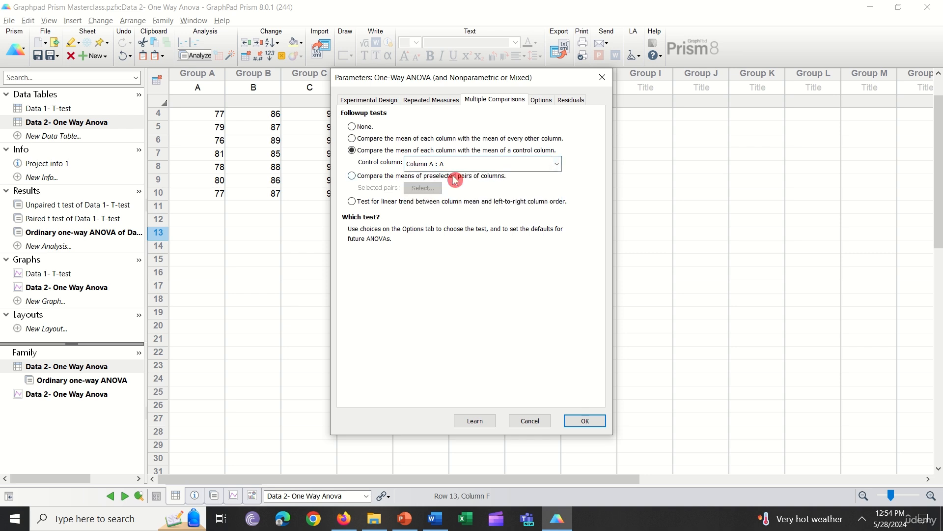
pyautogui.click(457, 164)
pyautogui.click(462, 205)
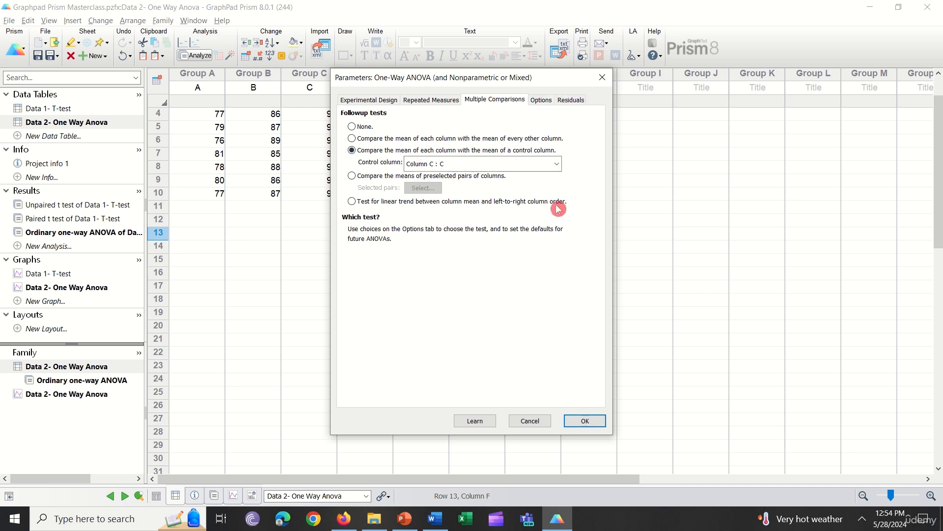
pyautogui.click(587, 421)
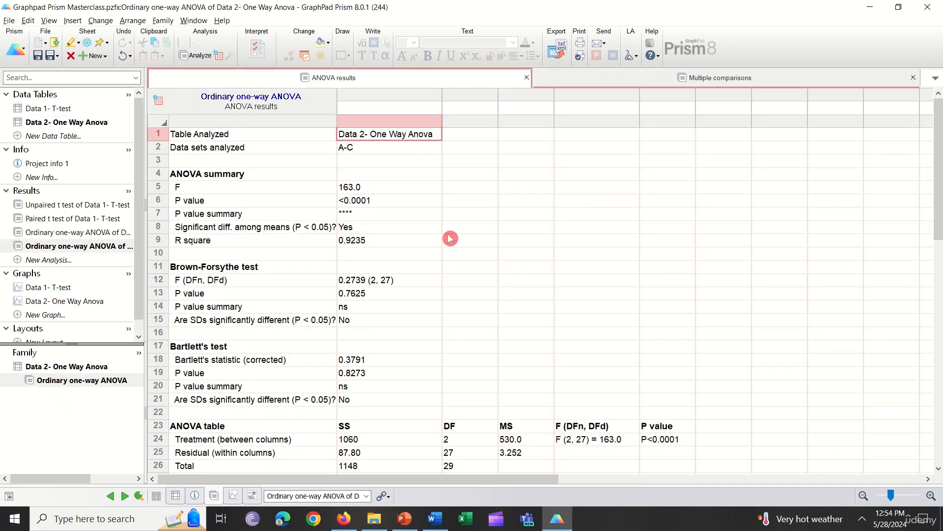
# Scroll through the new ANOVA results and switch to the multiple comparisons sheet.
pyautogui.scroll(-5, 376, 241)
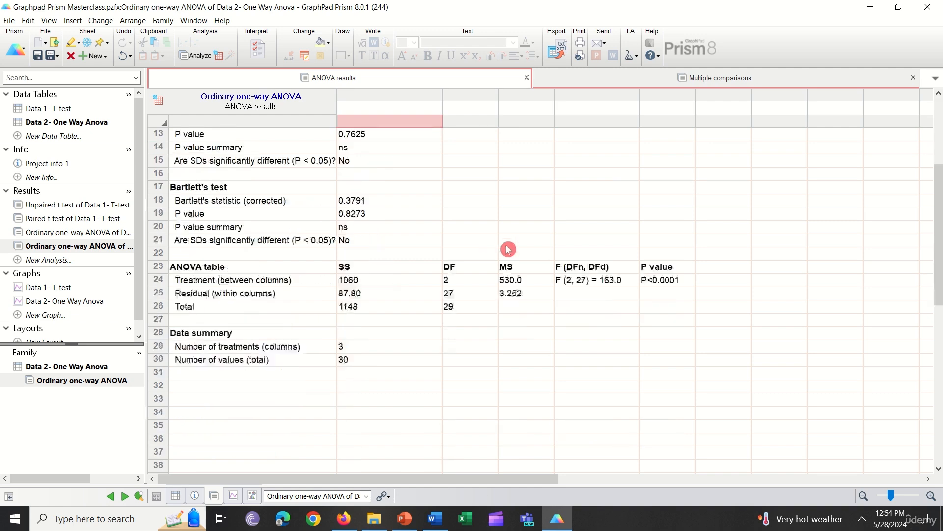
pyautogui.scroll(2, 396, 305)
pyautogui.scroll(3, 444, 278)
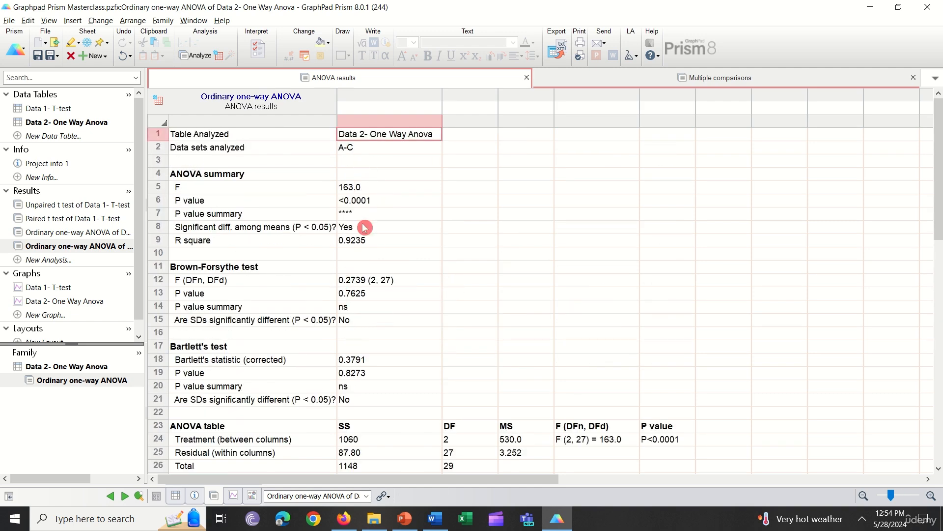
pyautogui.click(459, 497)
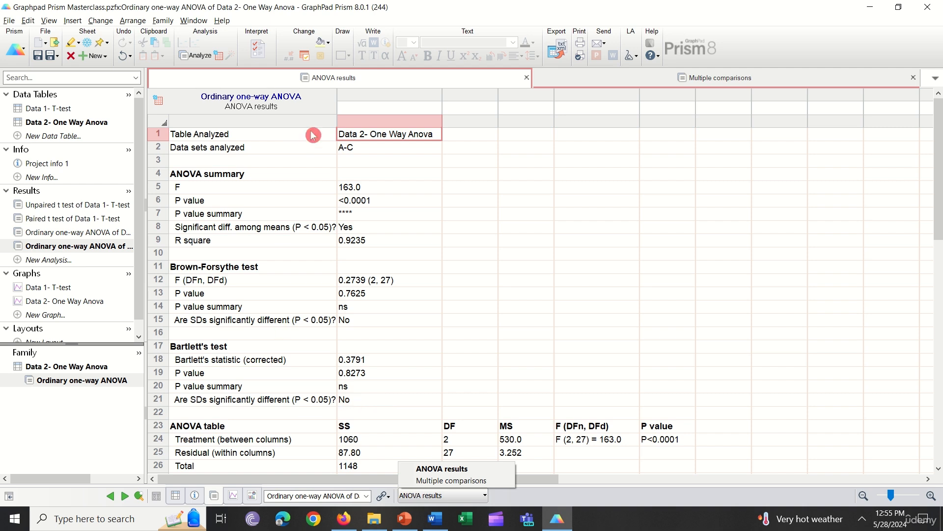
pyautogui.click(466, 480)
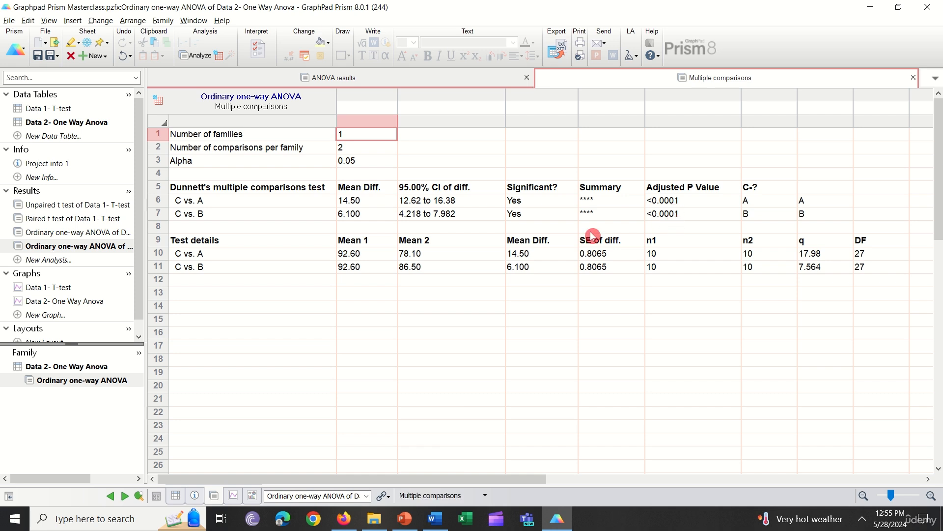
# Examine the Dunnett's multiple comparisons rows for C vs. A and C vs. B, including significance and summary.
pyautogui.click(202, 201)
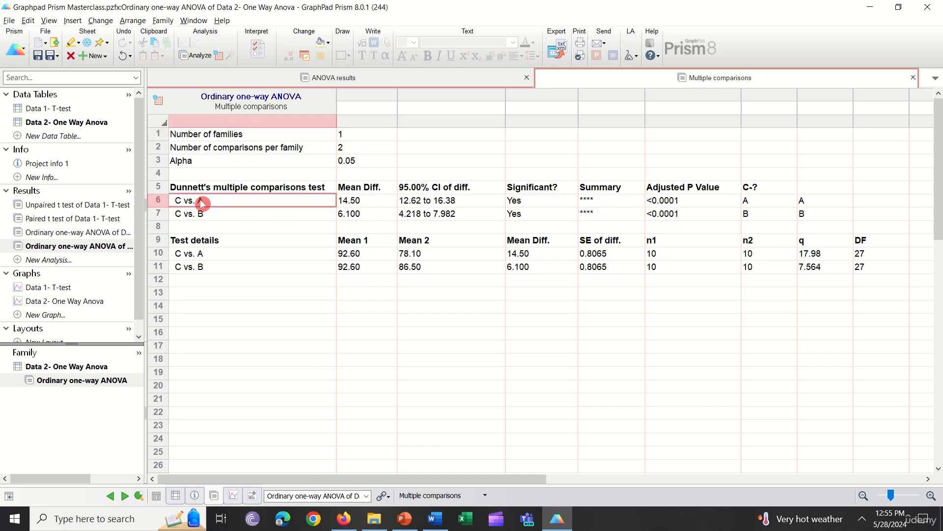
pyautogui.click(225, 216)
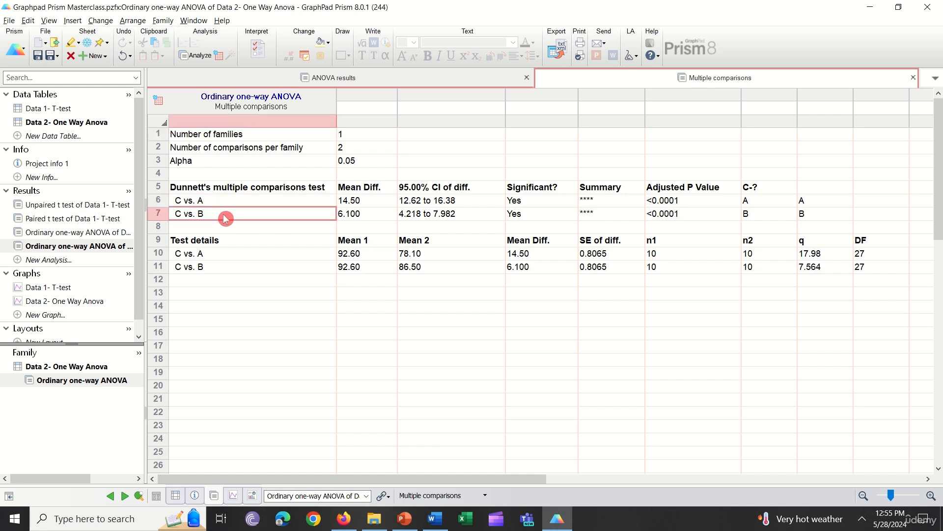
pyautogui.click(215, 203)
pyautogui.click(231, 215)
pyautogui.click(546, 201)
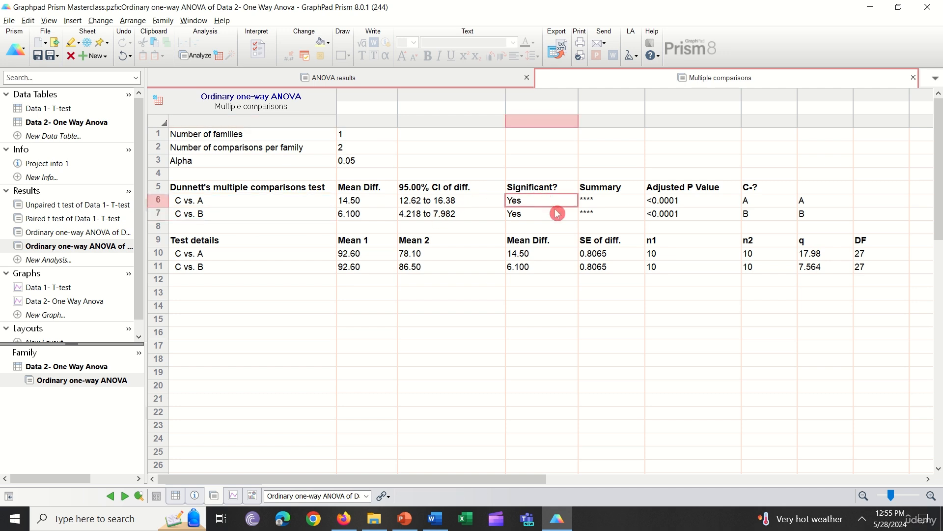
pyautogui.click(615, 192)
pyautogui.click(612, 217)
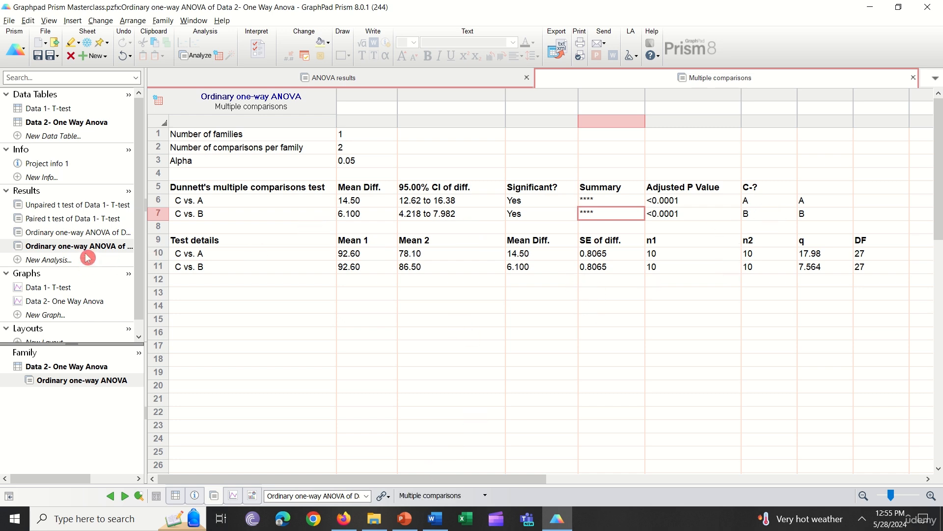
# Switch between the bar graph and the new one-way ANOVA results sheet to compare them.
pyautogui.click(89, 302)
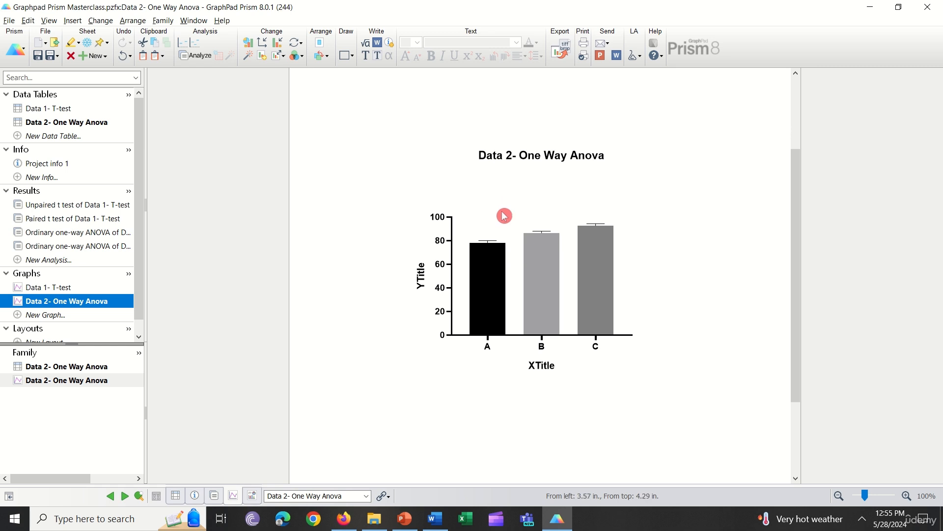
pyautogui.moveTo(502, 203); pyautogui.dragTo(569, 203)
pyautogui.click(93, 246)
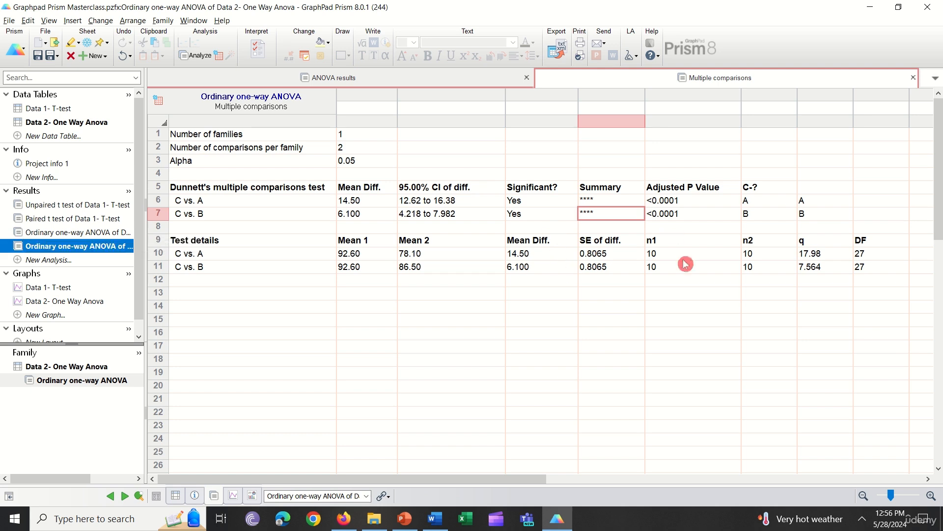
pyautogui.click(72, 301)
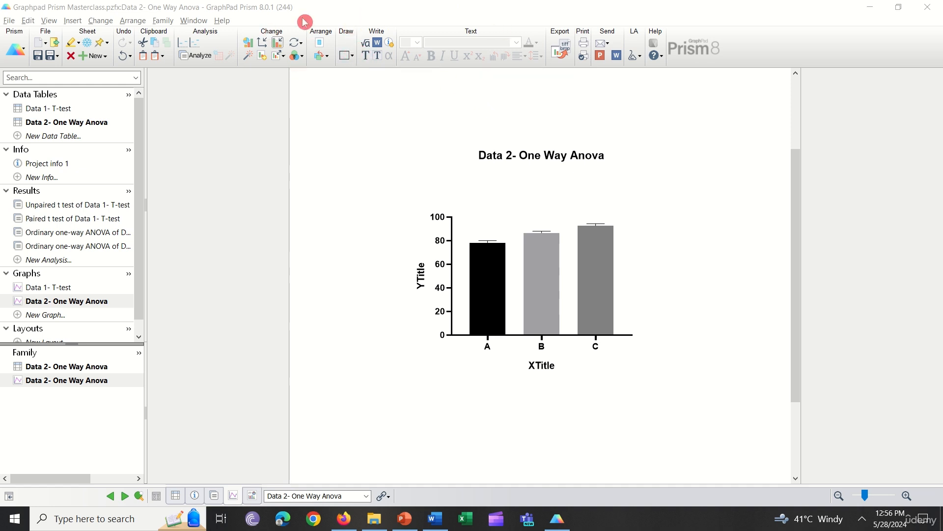
# Draw a capped line with text spanning bars A to C above the graph and label it ***.
pyautogui.click(353, 57)
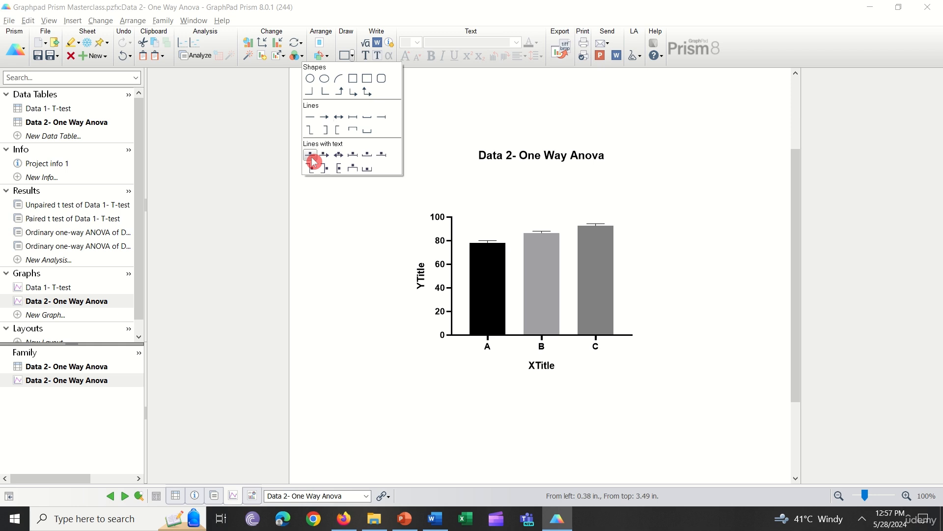
pyautogui.click(354, 155)
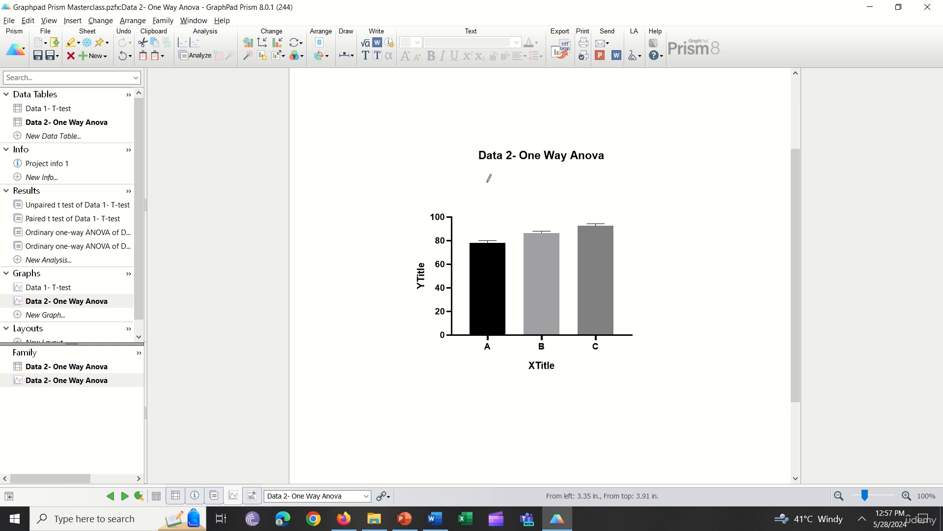
pyautogui.moveTo(490, 173)
pyautogui.mouseDown()
pyautogui.moveTo(600, 170)
pyautogui.moveTo(552, 216)
pyautogui.mouseUp()
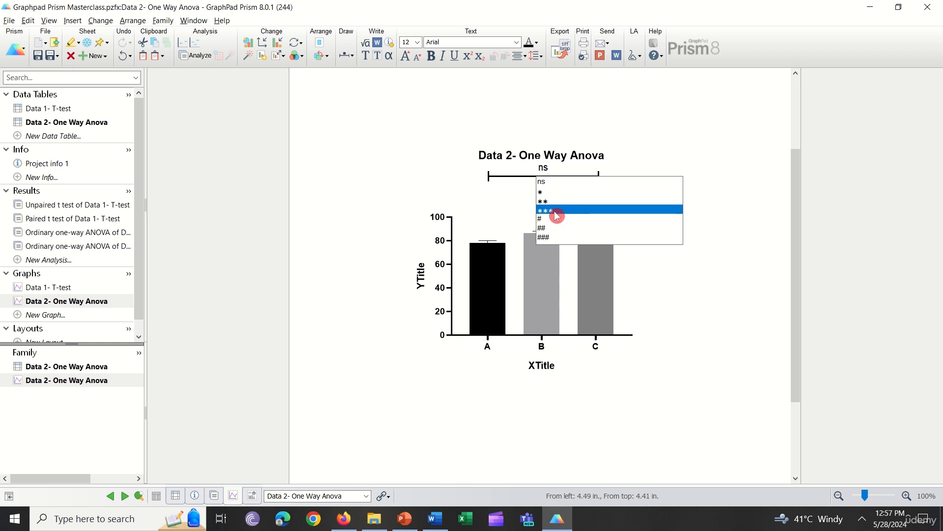
pyautogui.click(556, 215)
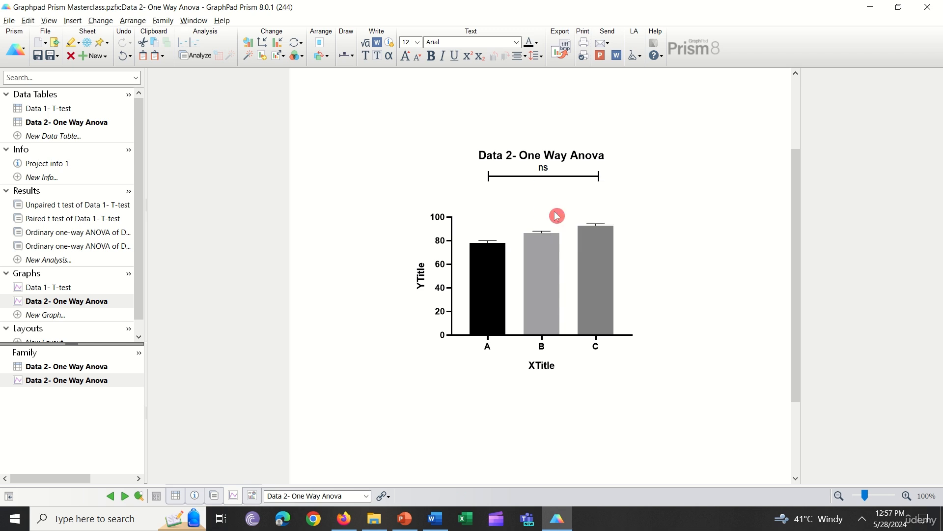
pyautogui.click(489, 177)
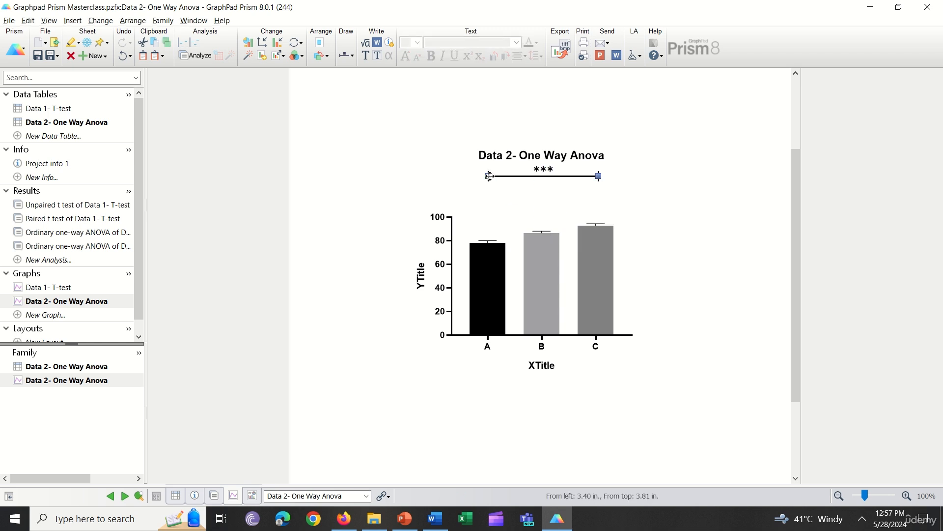